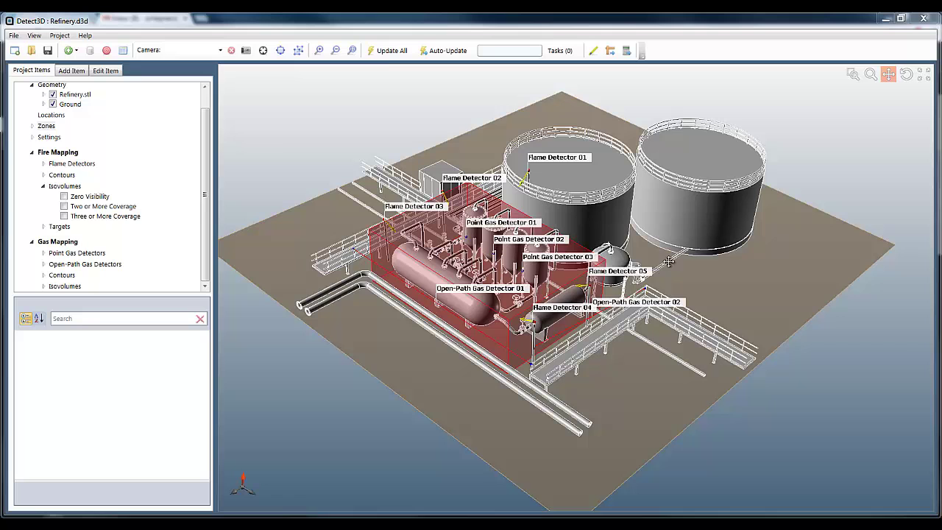
- Hide all the red zone volumes with Toggle All Visibility on Zones
right_click(49, 129)
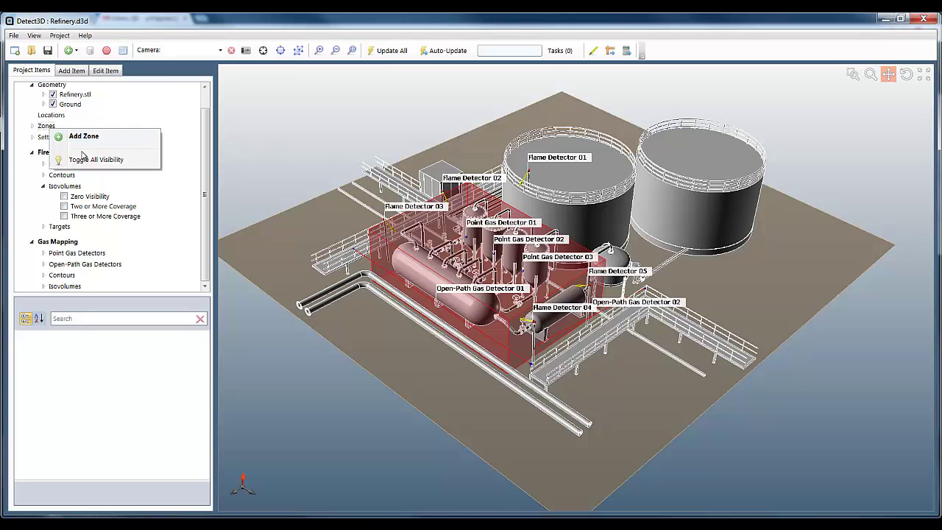
click(62, 159)
drag(526, 335, 459, 343)
scroll(537, 329, up, 5)
scroll(553, 350, up, 3)
scroll(458, 343, down, 5)
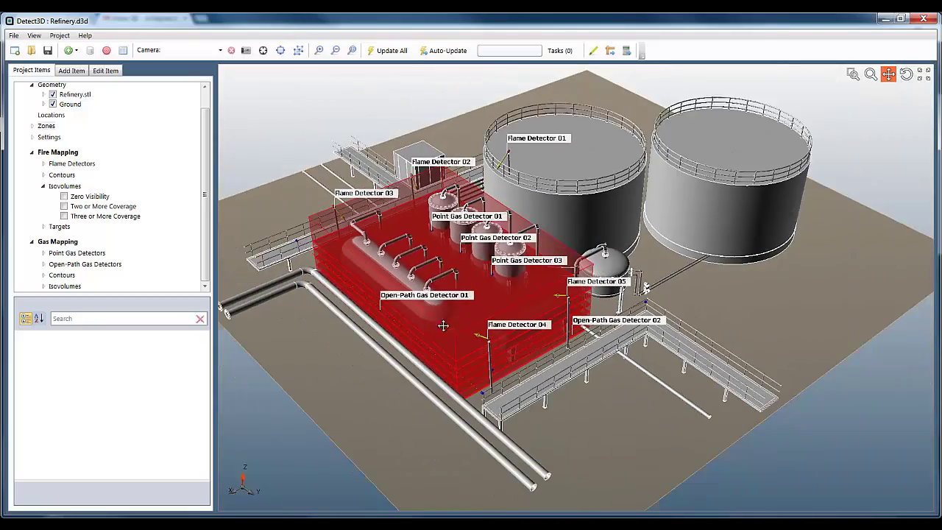
right_click(42, 126)
click(84, 156)
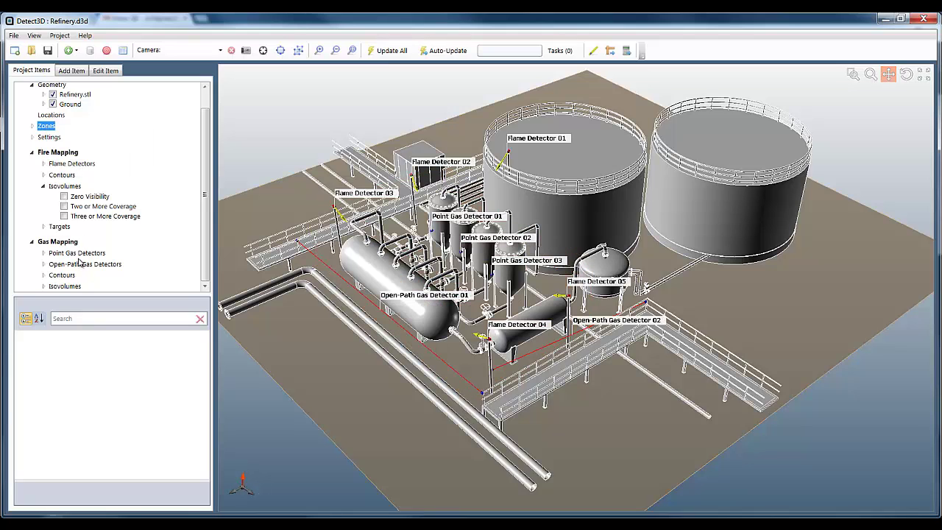
- Hide all point gas detectors and open-path gas detectors, leaving only flame detectors
right_click(78, 253)
click(91, 284)
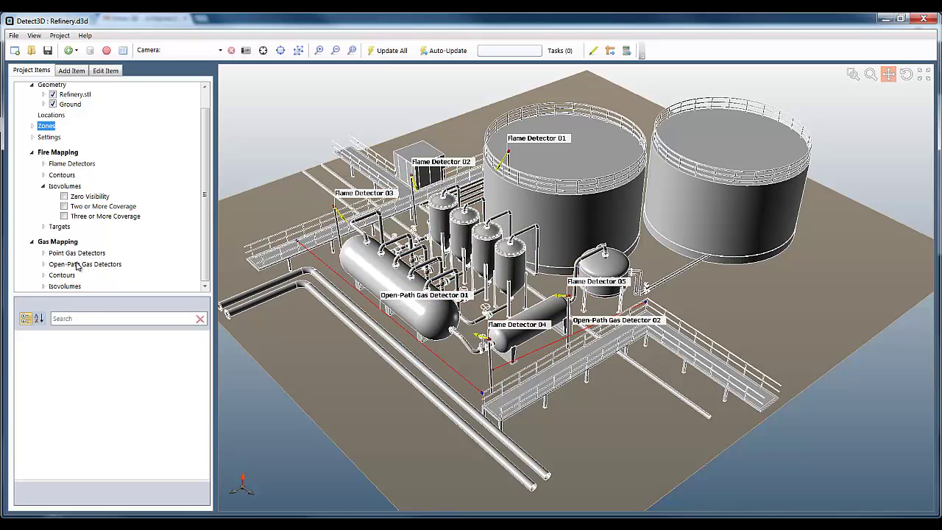
right_click(78, 263)
click(110, 293)
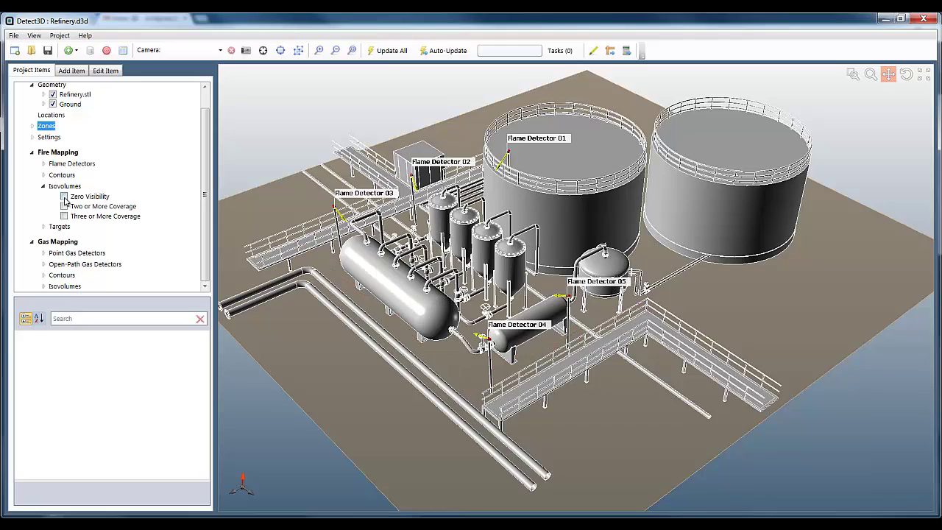
- Preview the Zero Visibility isovolume, then switch to the red Two or More Coverage isovolume
click(64, 196)
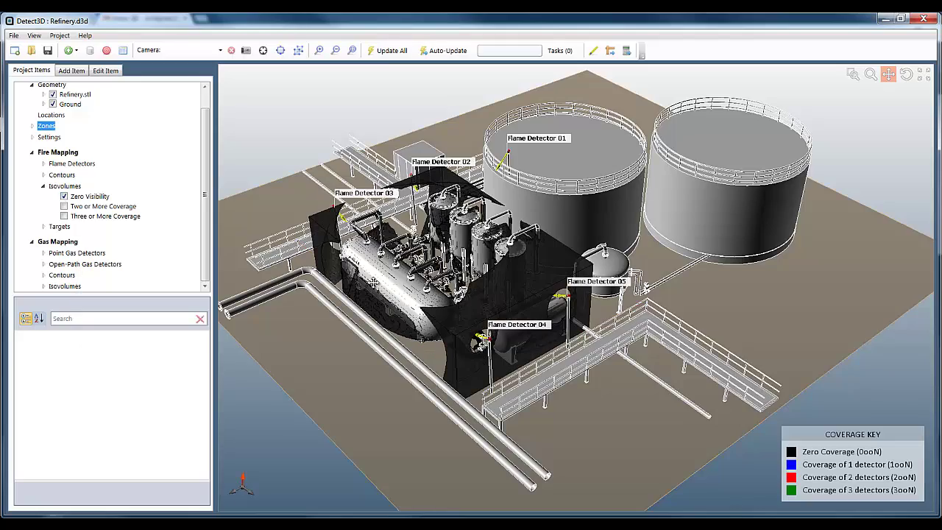
drag(428, 309, 502, 271)
scroll(385, 304, up, 6)
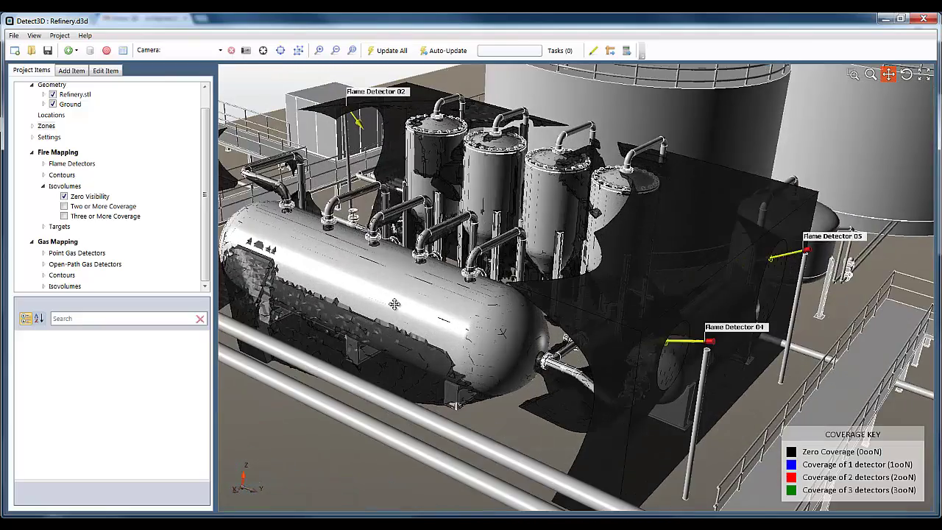
scroll(398, 304, down, 6)
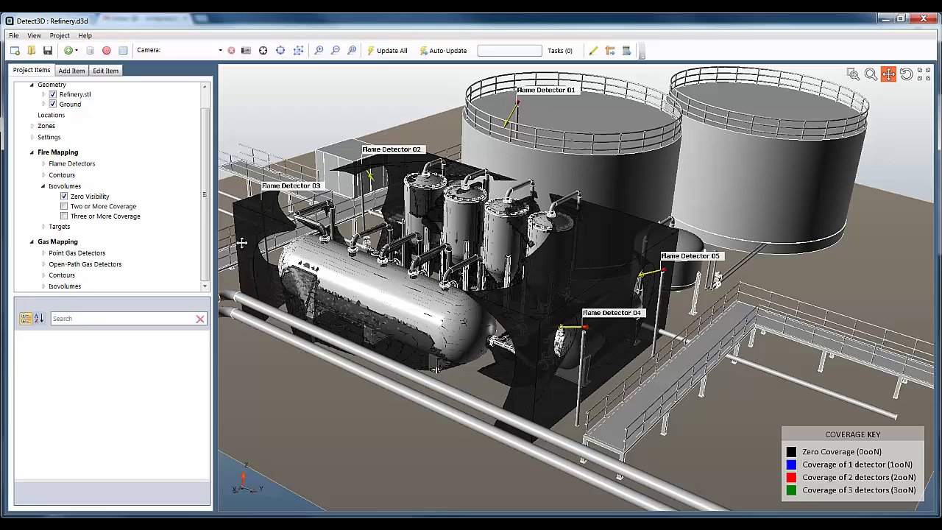
click(64, 206)
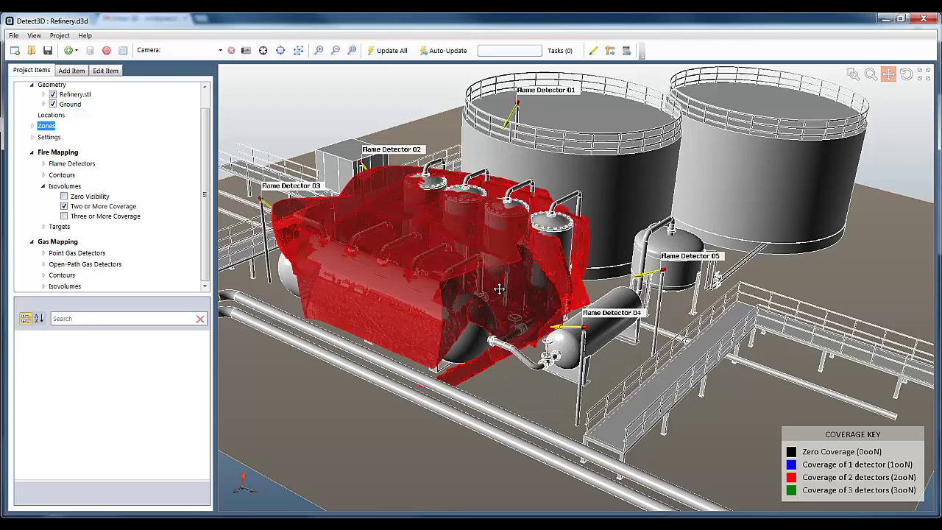
mouse_move(495, 291)
mouse_down()
mouse_move(415, 280)
mouse_move(501, 305)
mouse_up()
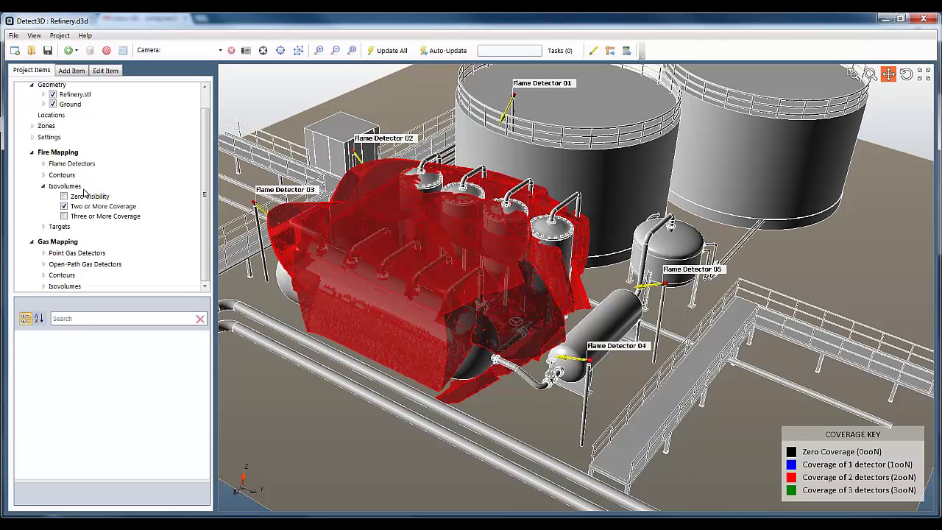
- Hide the Two or More Coverage isovolume and view the refinery from the Top View
click(64, 207)
click(64, 207)
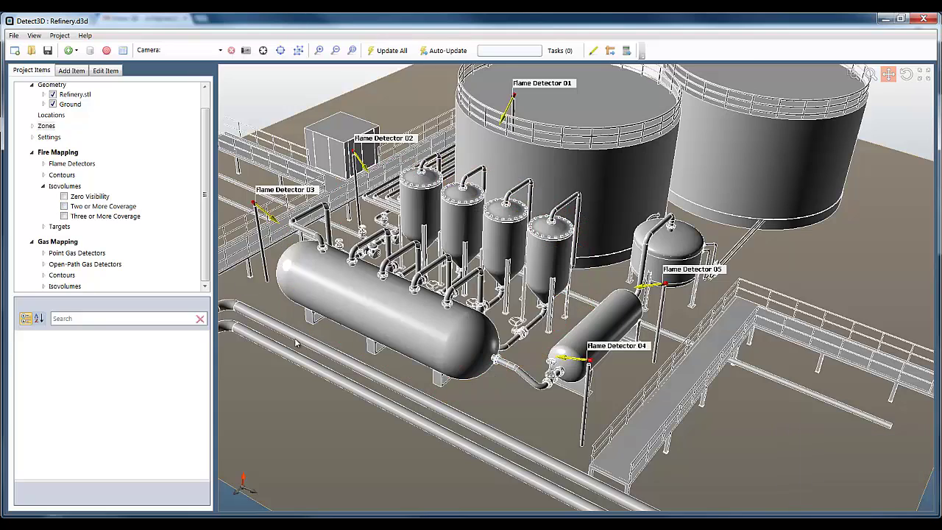
right_click(297, 340)
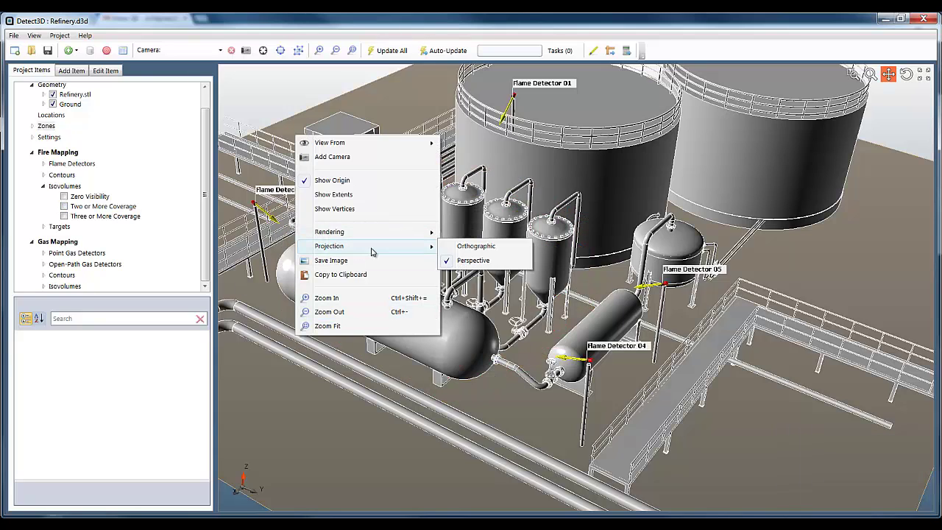
mouse_move(381, 144)
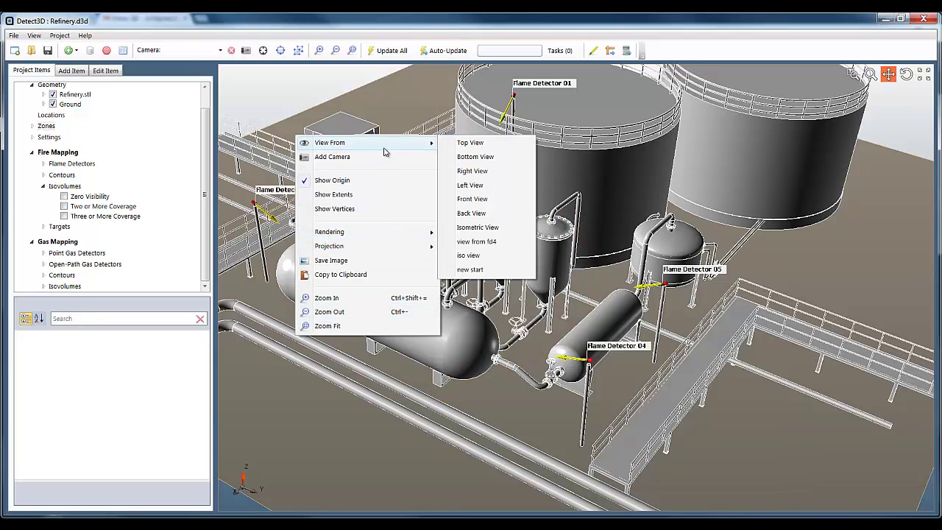
click(460, 146)
- Switch the viewport to an orthographic projection
right_click(443, 364)
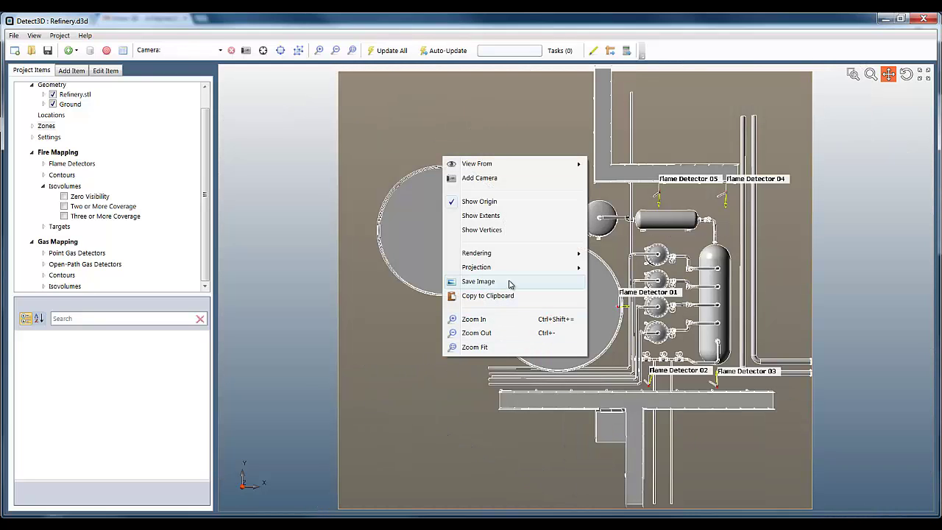
mouse_move(511, 271)
click(624, 269)
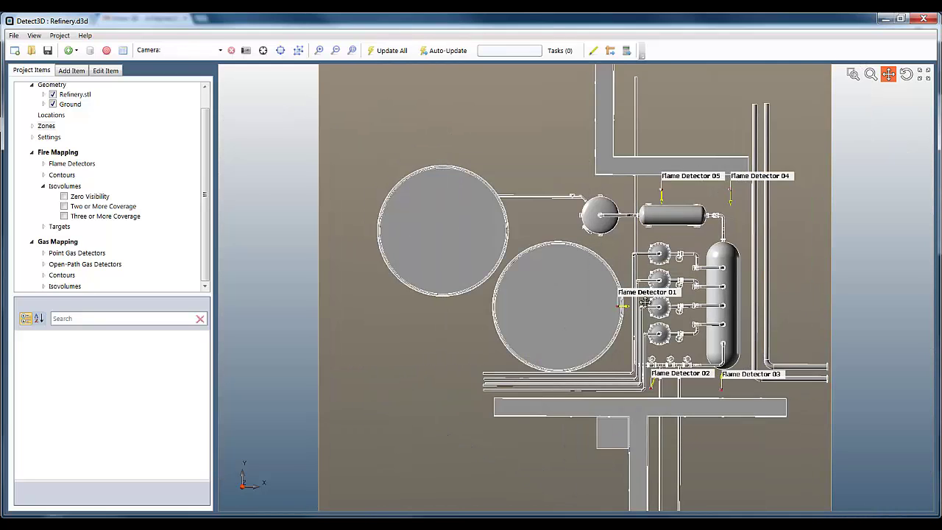
- Expand the fire-mapping contours and display Contour 0m Height
scroll(551, 292, up, 3)
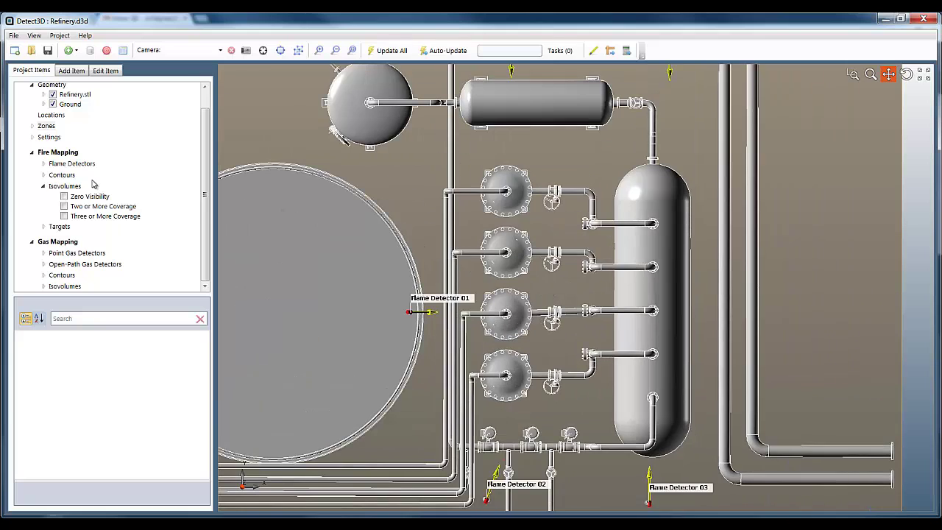
click(43, 175)
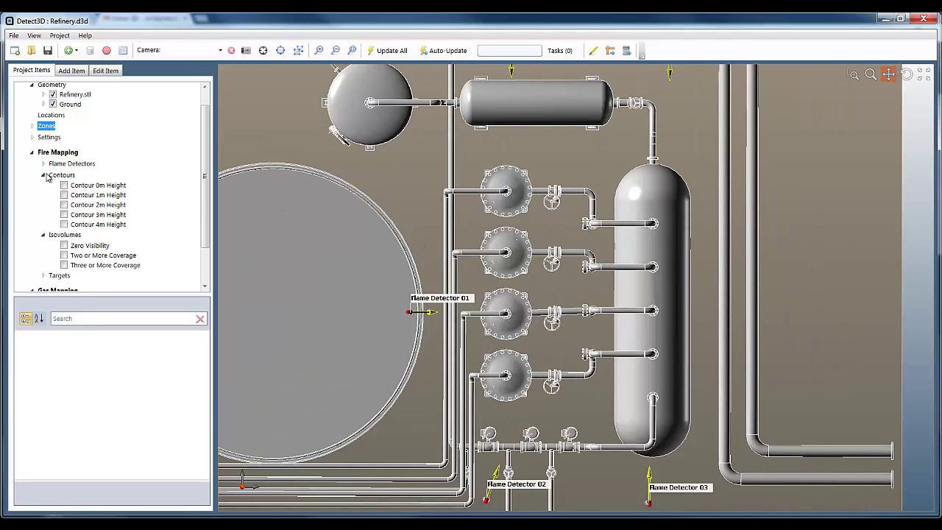
click(64, 184)
- Set the Refinery.stl geometry colour to Transparent and recentre the plan view
click(83, 95)
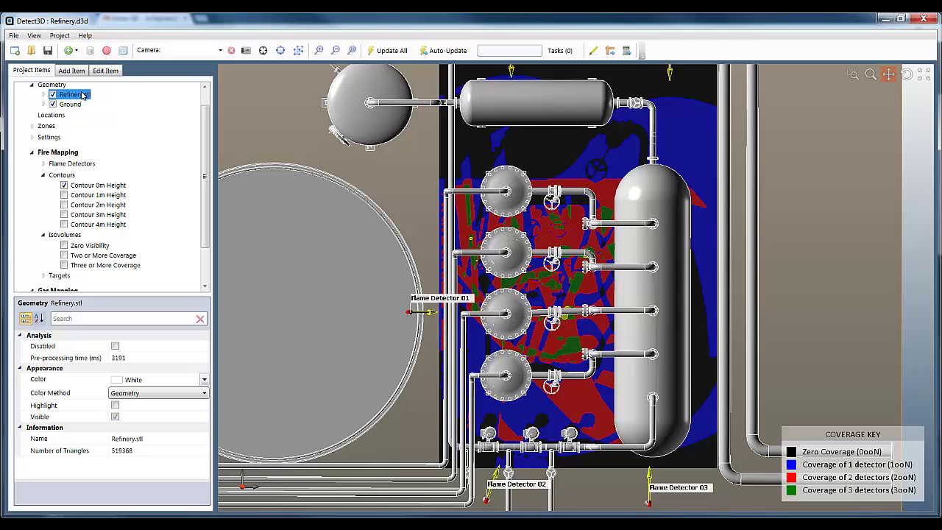
click(204, 379)
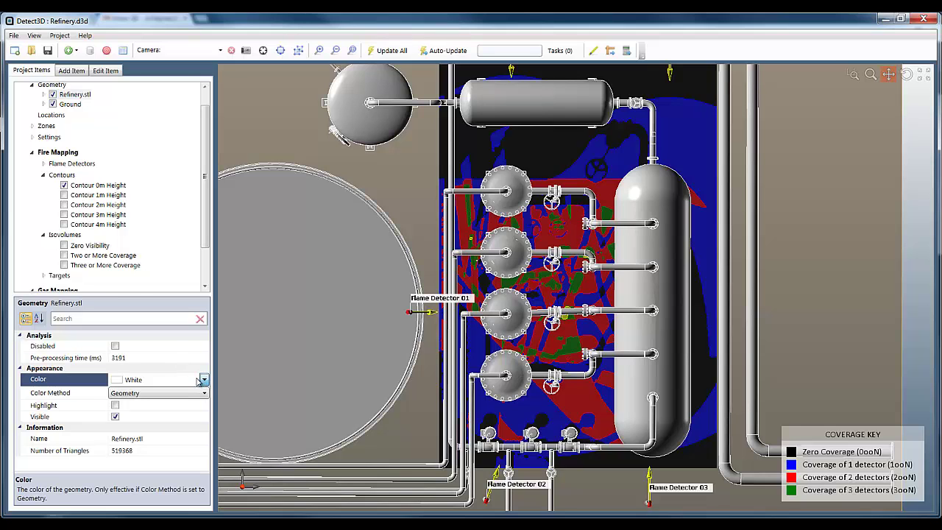
click(204, 380)
click(121, 345)
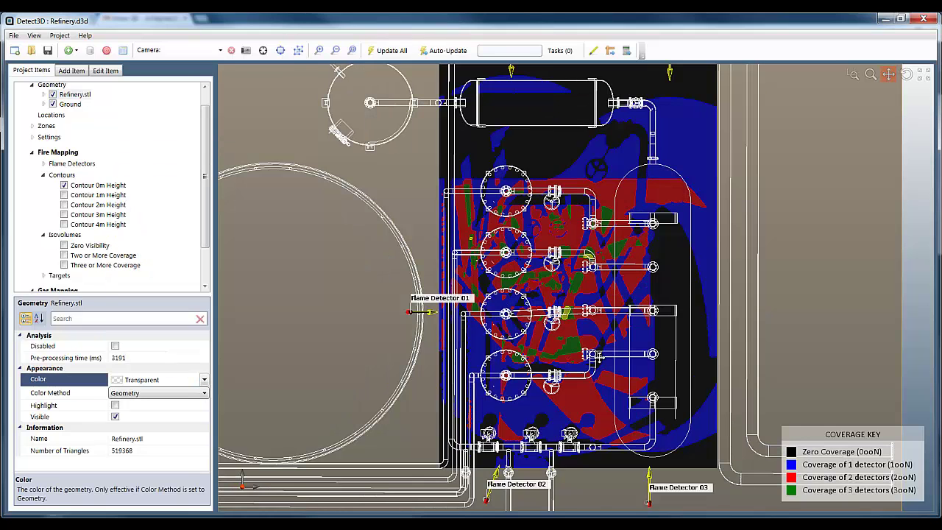
drag(639, 330, 618, 347)
scroll(618, 346, down, 5)
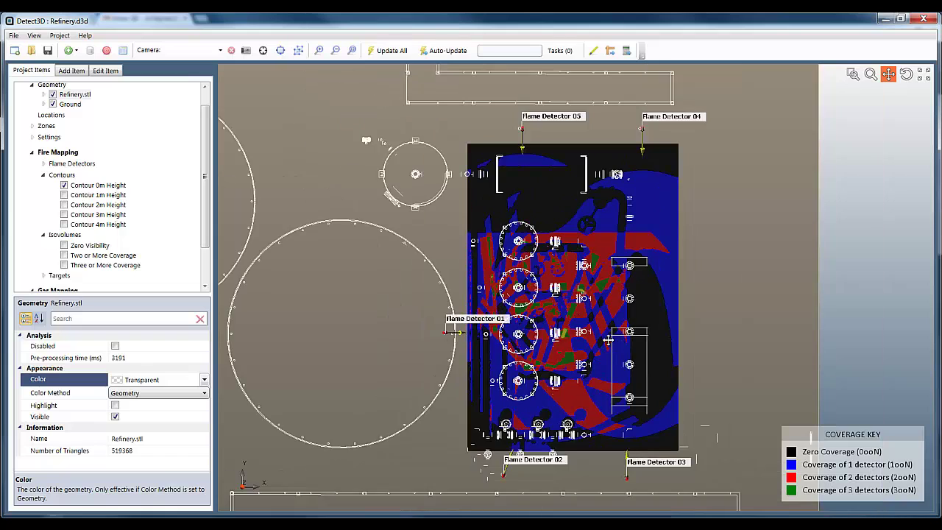
scroll(460, 334, up, 2)
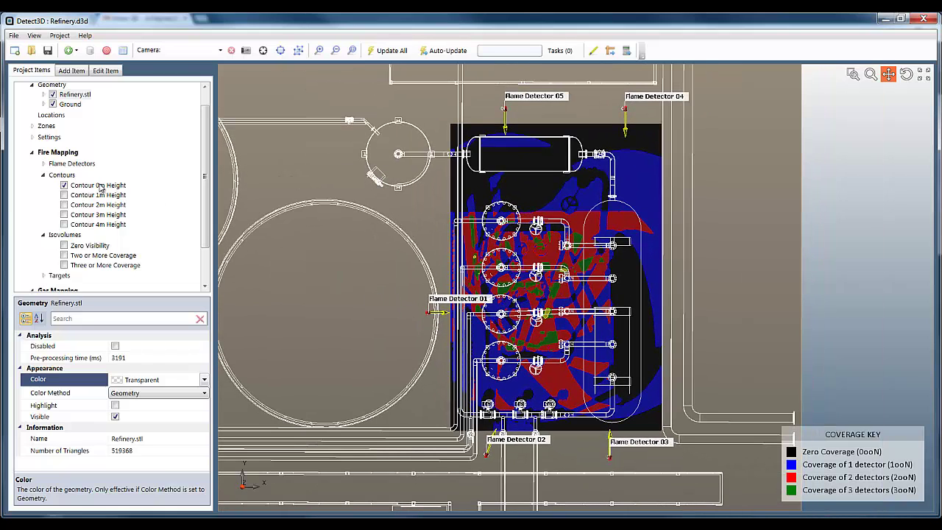
click(65, 195)
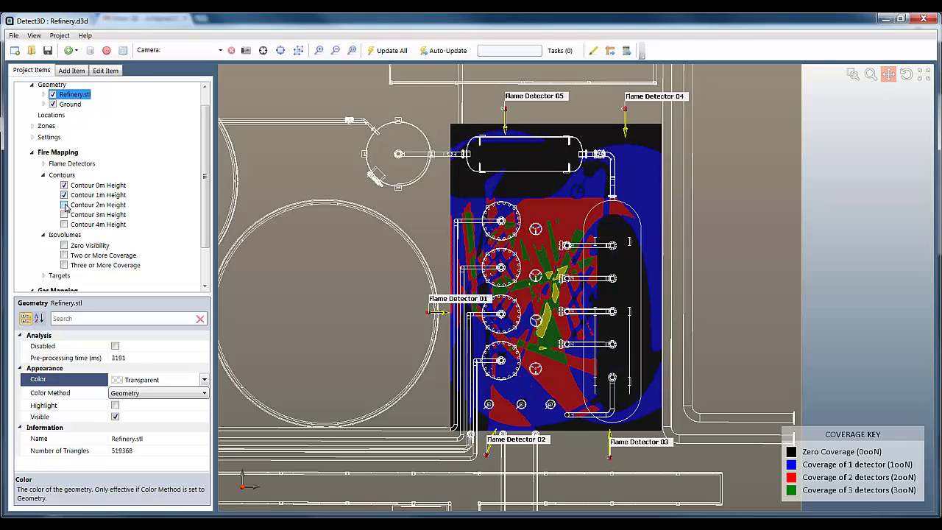
click(65, 205)
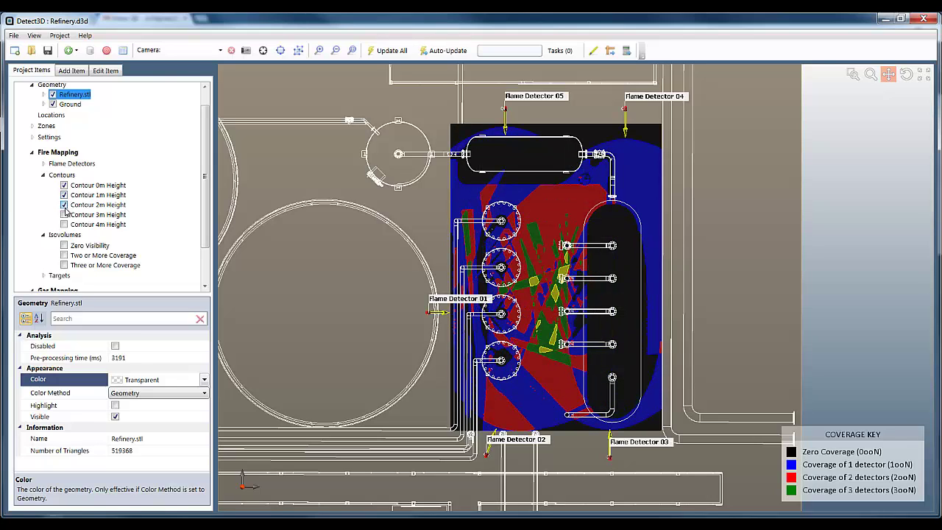
click(64, 214)
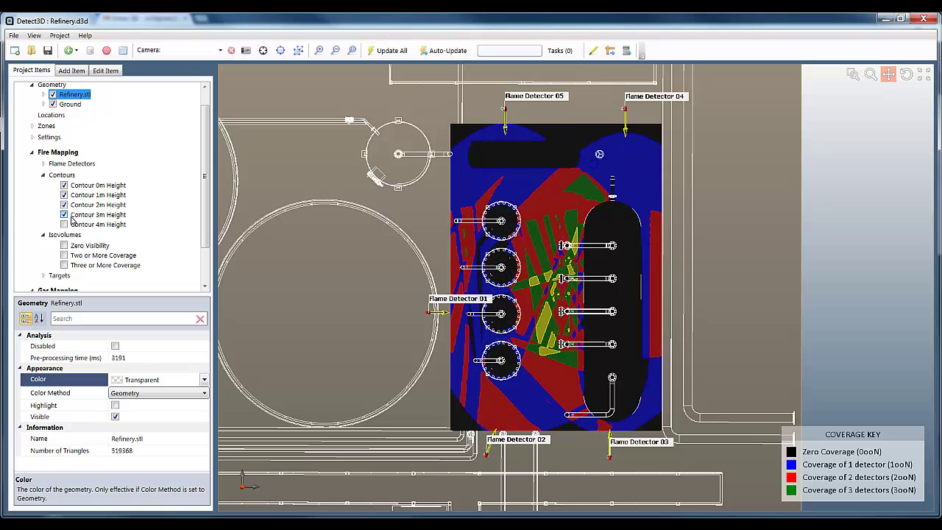
click(64, 225)
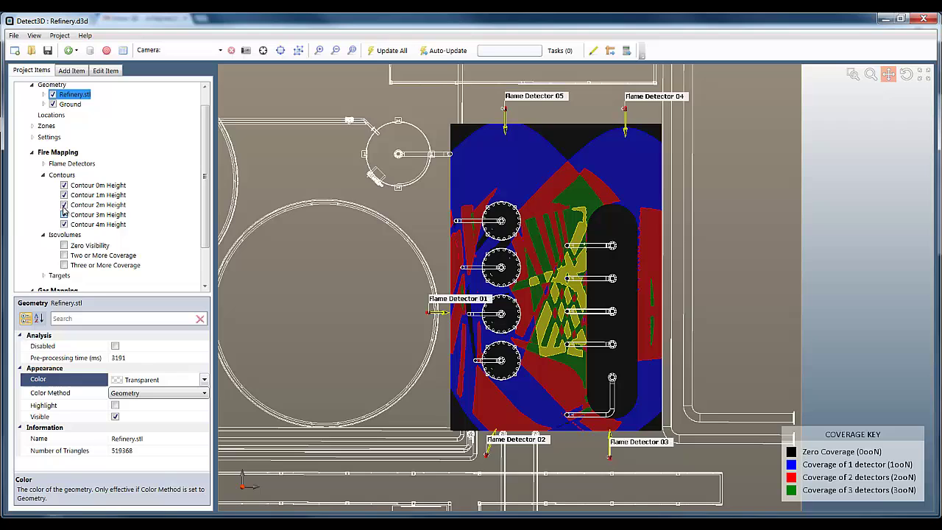
click(64, 205)
click(64, 195)
click(64, 224)
click(64, 224)
click(64, 225)
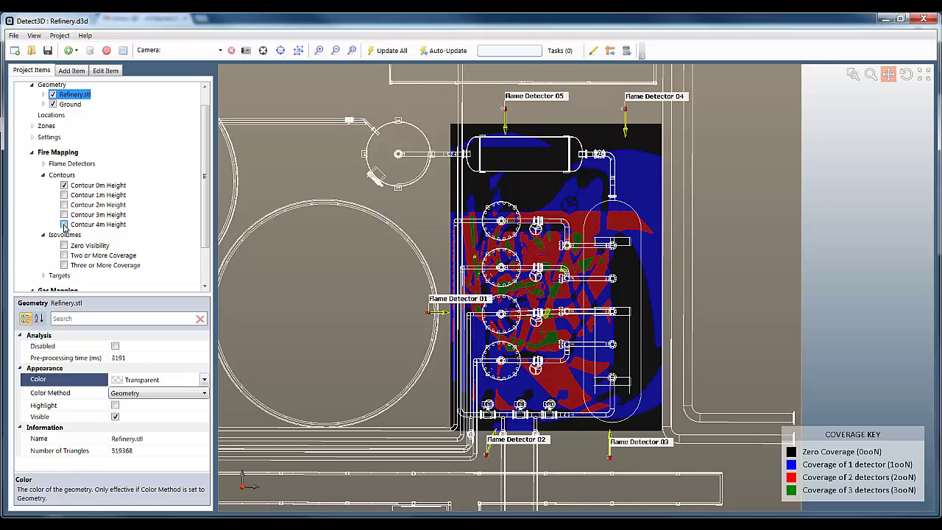
click(64, 224)
click(64, 224)
click(64, 204)
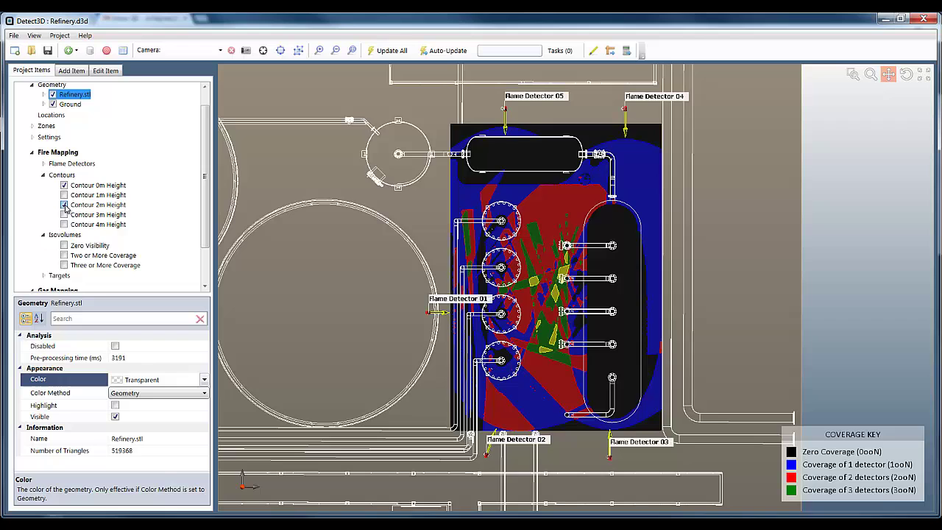
click(64, 204)
click(64, 204)
click(64, 204)
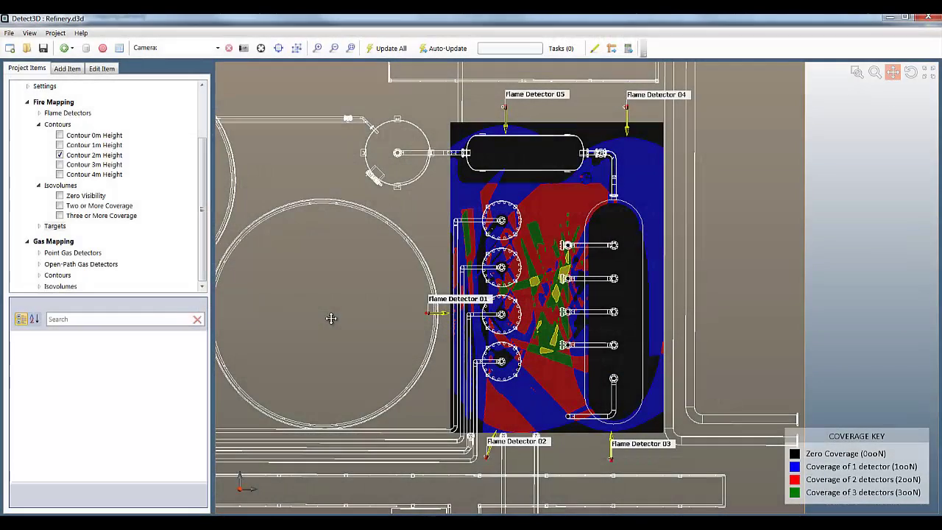
- Expand the fire targets and inspect the Pool Fire 01 and Jet Fire 01 properties
click(52, 227)
click(40, 228)
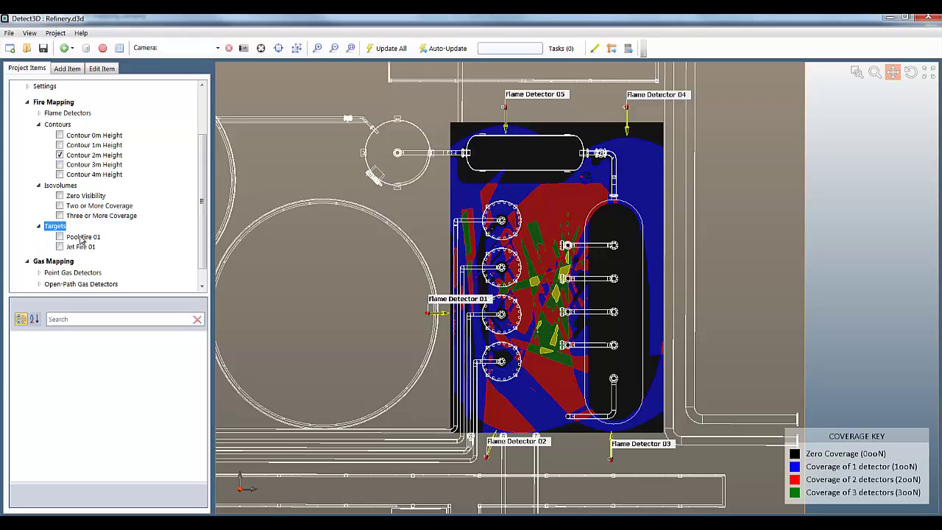
click(82, 238)
click(82, 247)
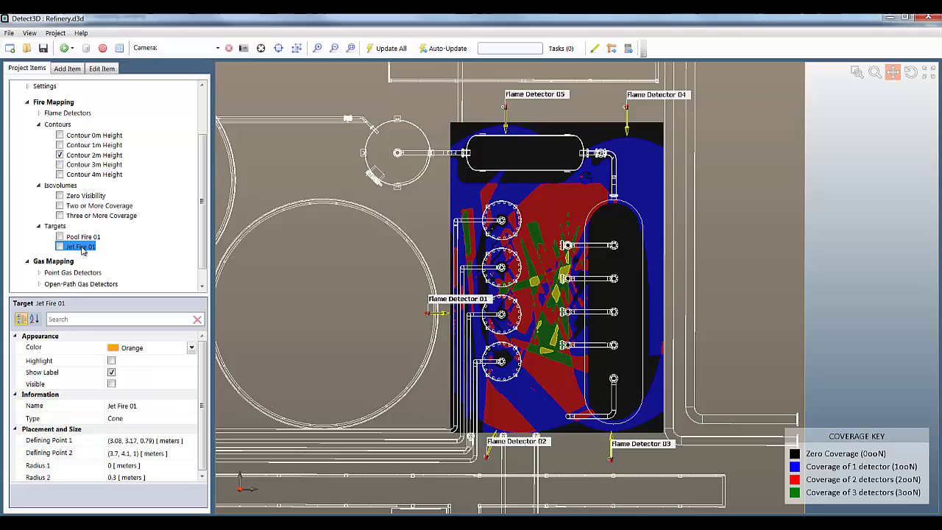
- Set the Contour 2m Height opacity to 128
click(93, 155)
click(177, 349)
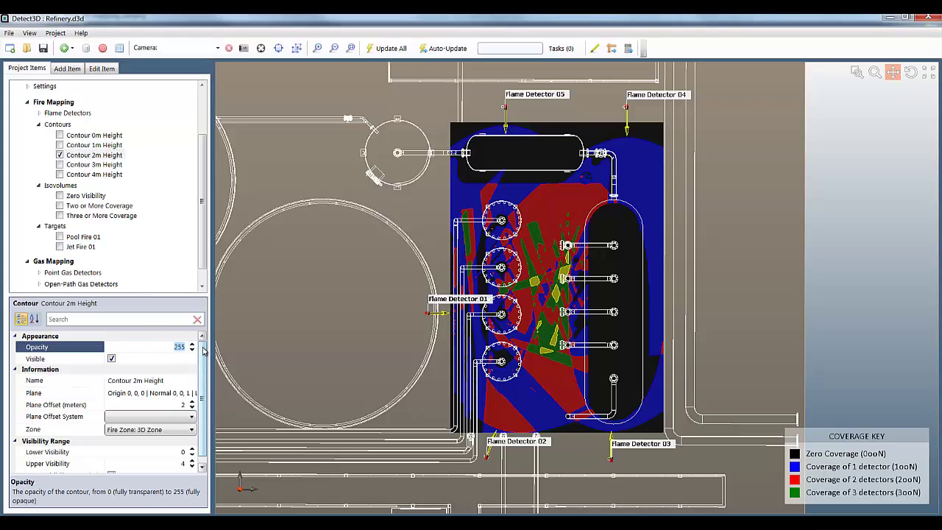
text(128)
key(Return)
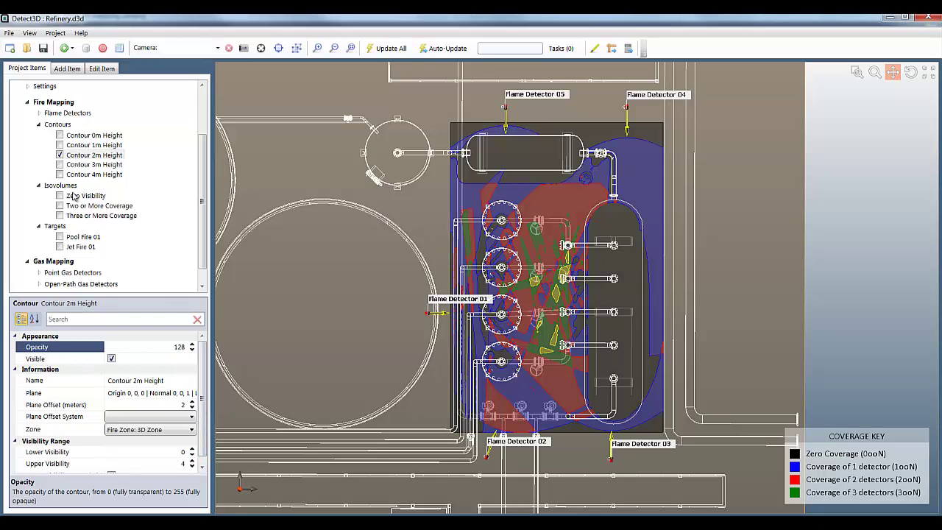
- Display the Pool Fire 01 target over the coverage map
click(59, 236)
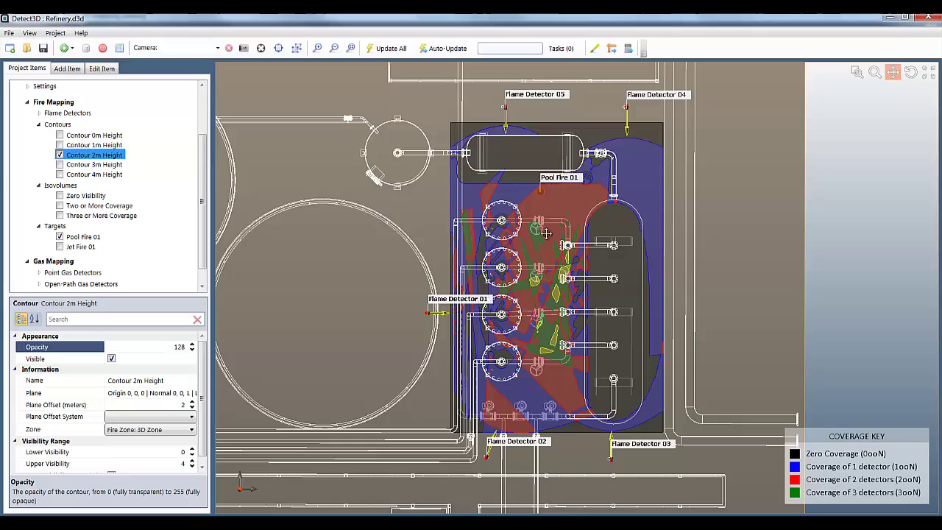
scroll(538, 178, up, 5)
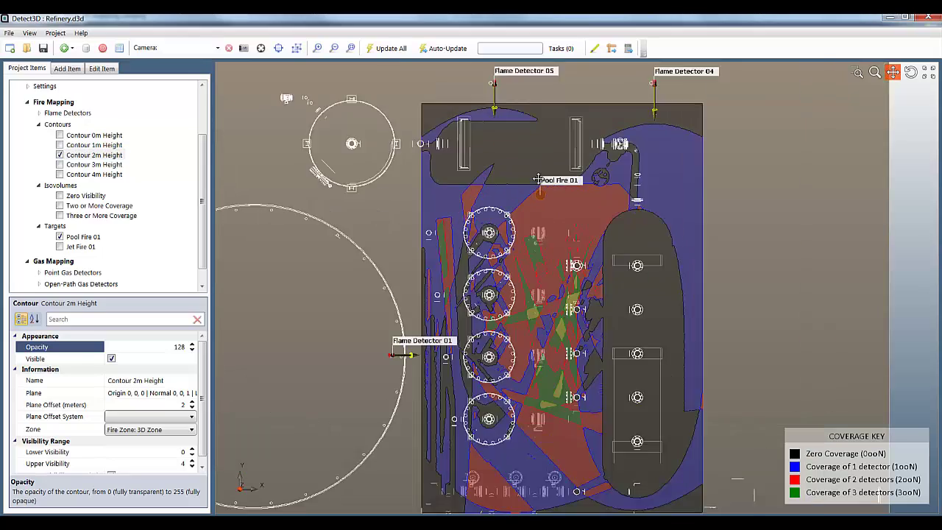
scroll(542, 248, down, 5)
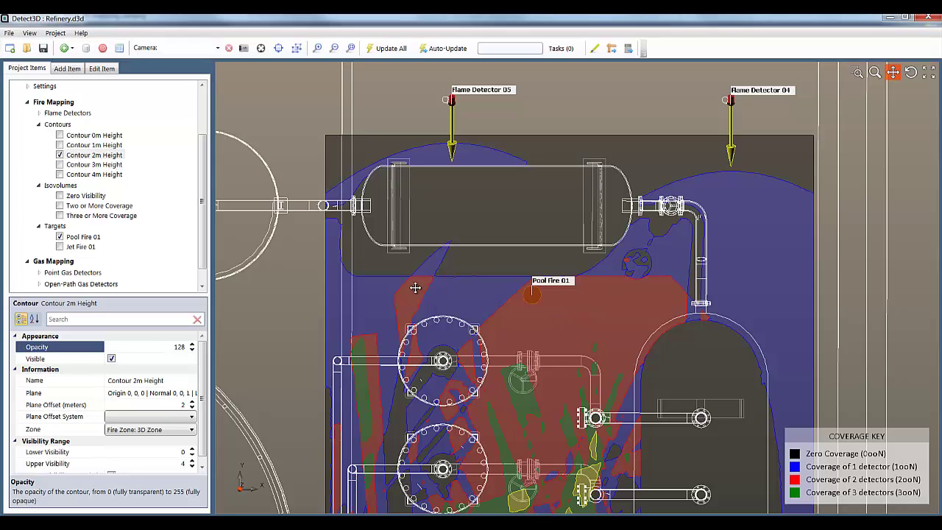
- Show the 0m height contour, hide the 2m contour, and tilt the view into perspective
click(59, 135)
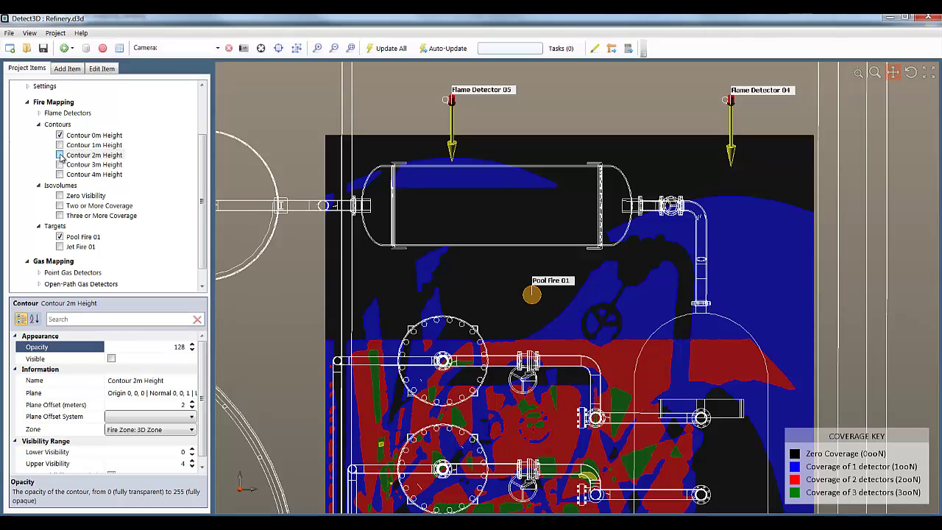
click(61, 156)
click(60, 156)
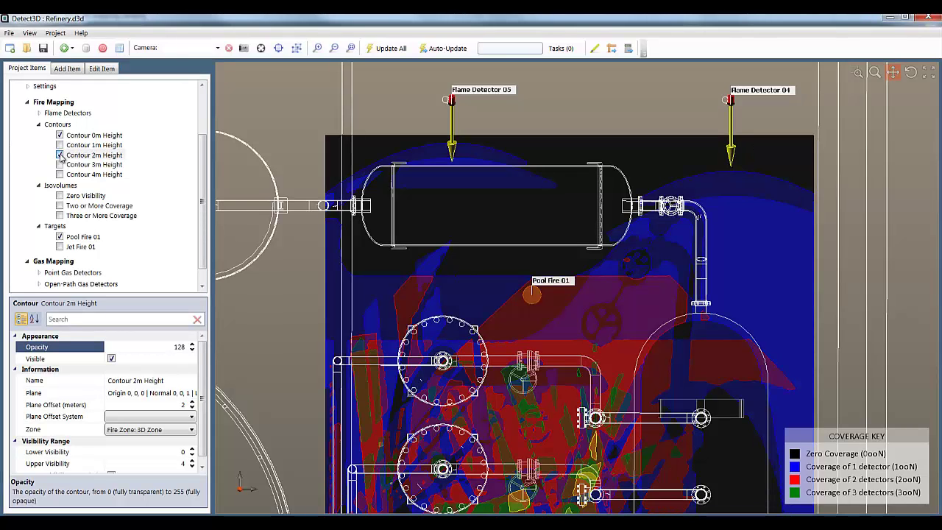
click(60, 155)
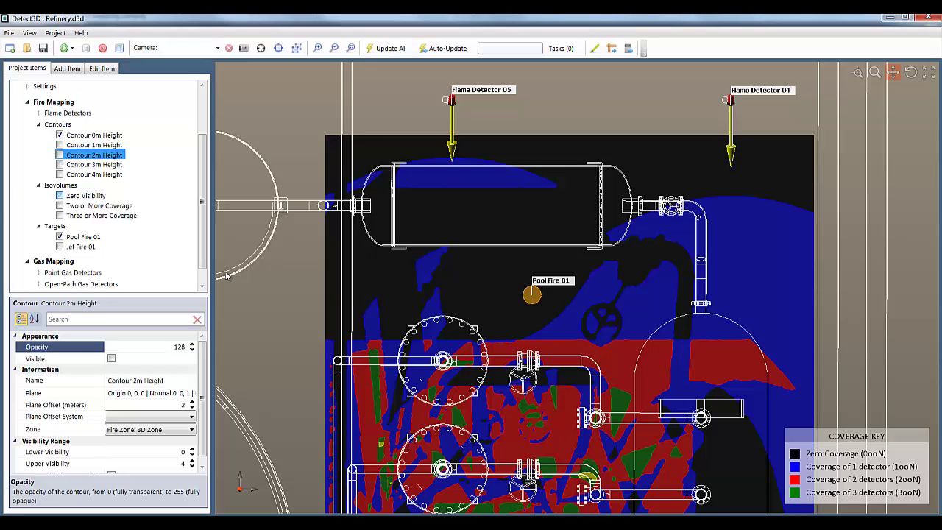
drag(542, 422, 548, 349)
scroll(516, 347, up, 3)
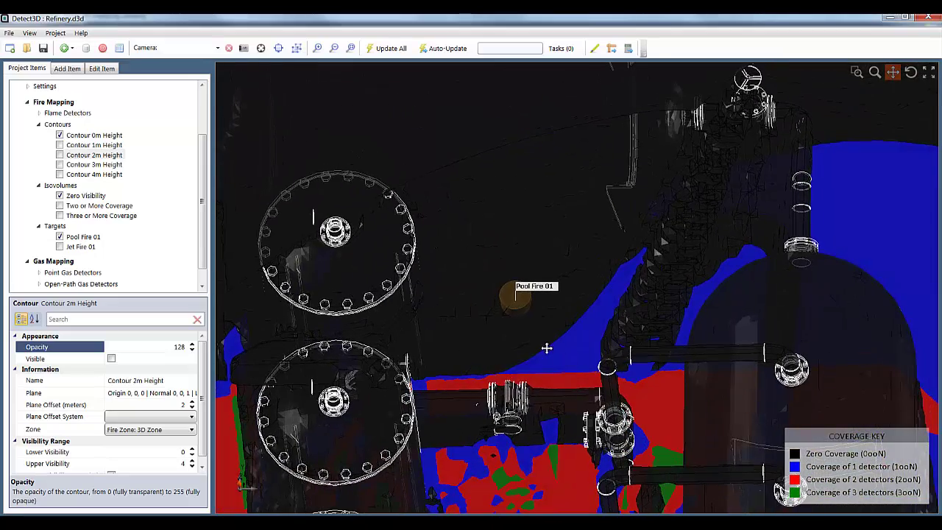
- View the process unit from the Top View and zoom in
scroll(154, 172, up, 3)
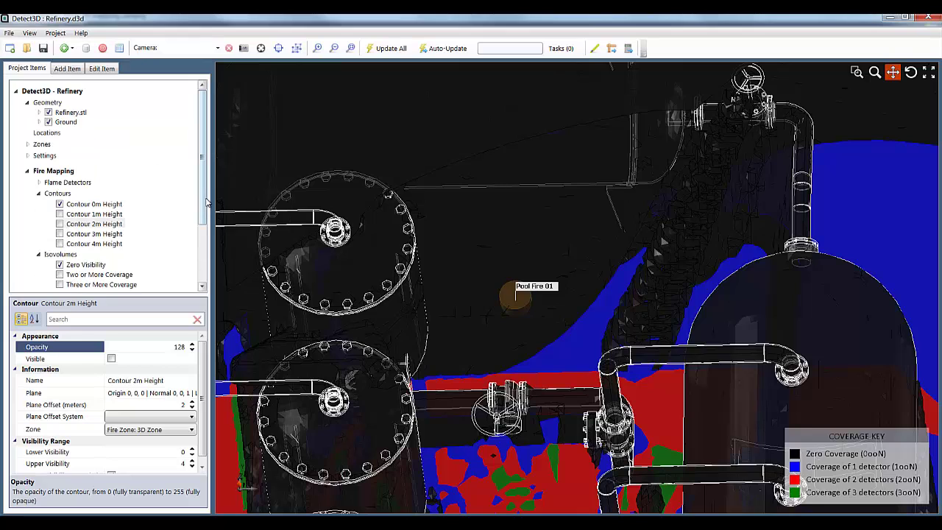
right_click(536, 340)
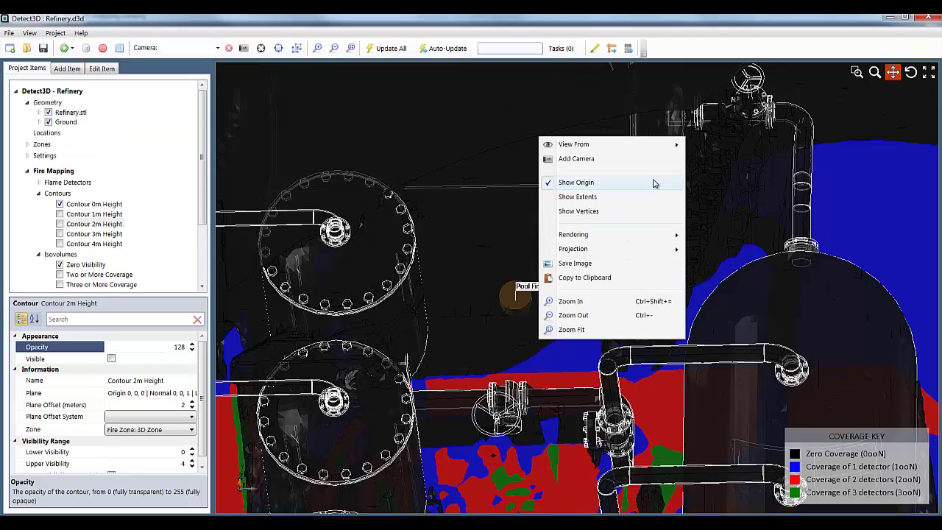
mouse_move(639, 153)
click(708, 145)
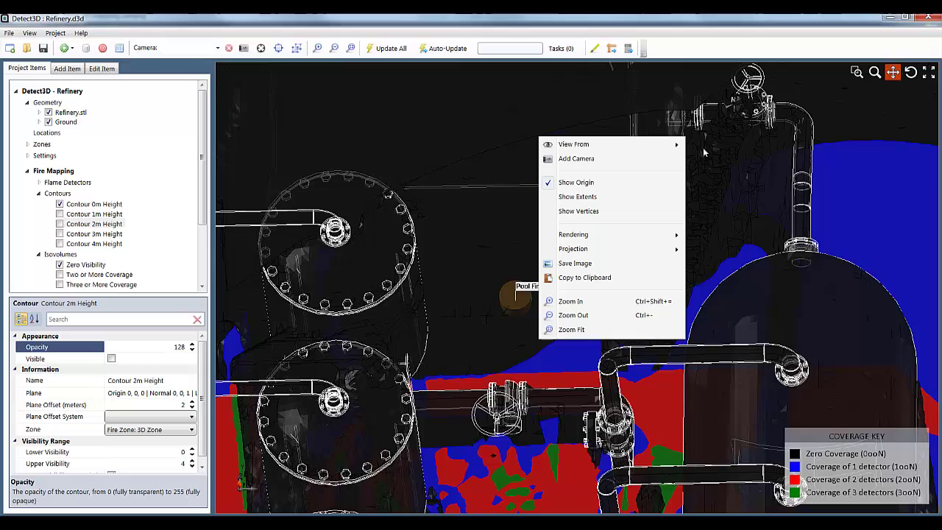
scroll(792, 339, up, 5)
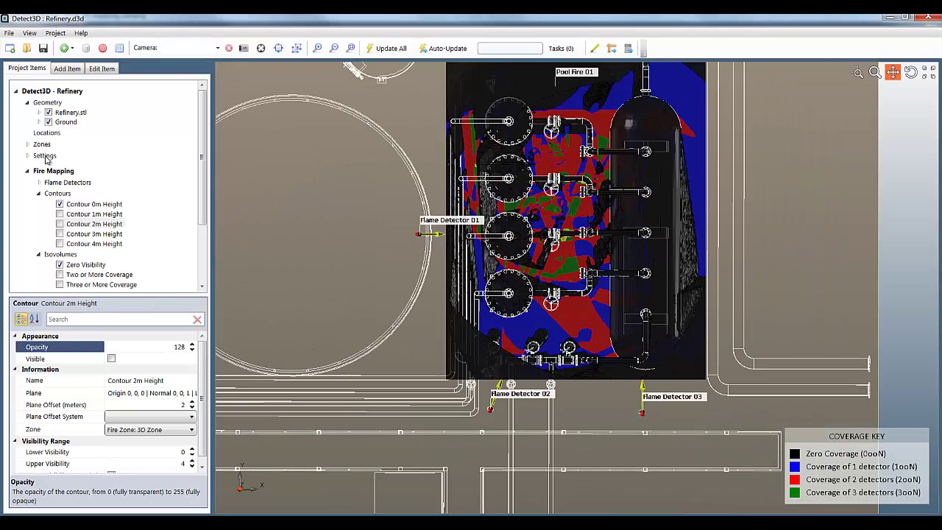
- Hide the Zero Visibility isovolume and recentre the process unit
click(62, 268)
click(62, 266)
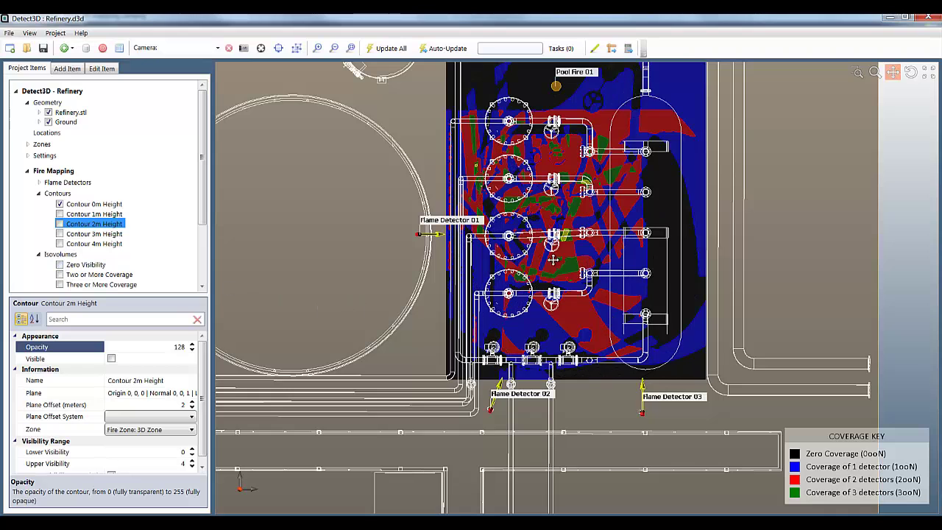
drag(558, 220, 529, 288)
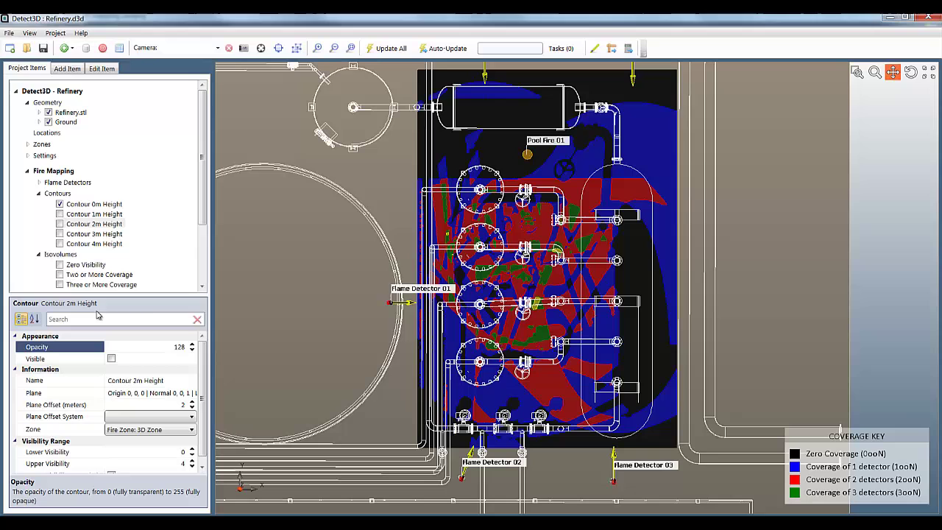
- Display the Jet Fire 01 target
scroll(92, 208, down, 3)
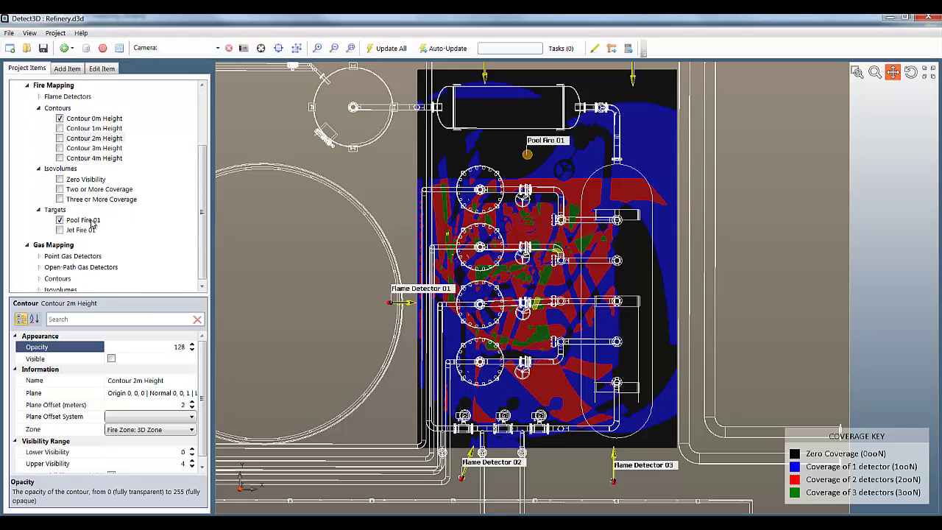
click(60, 230)
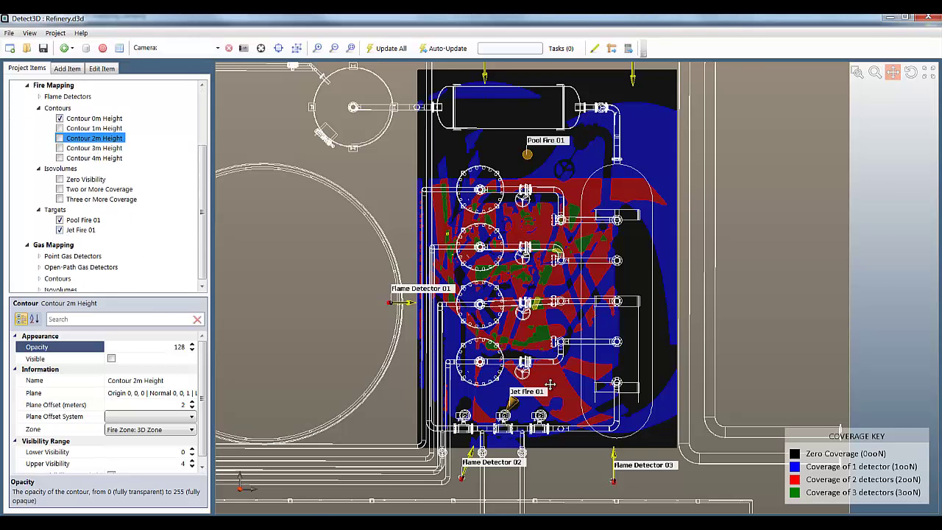
scroll(541, 405, up, 5)
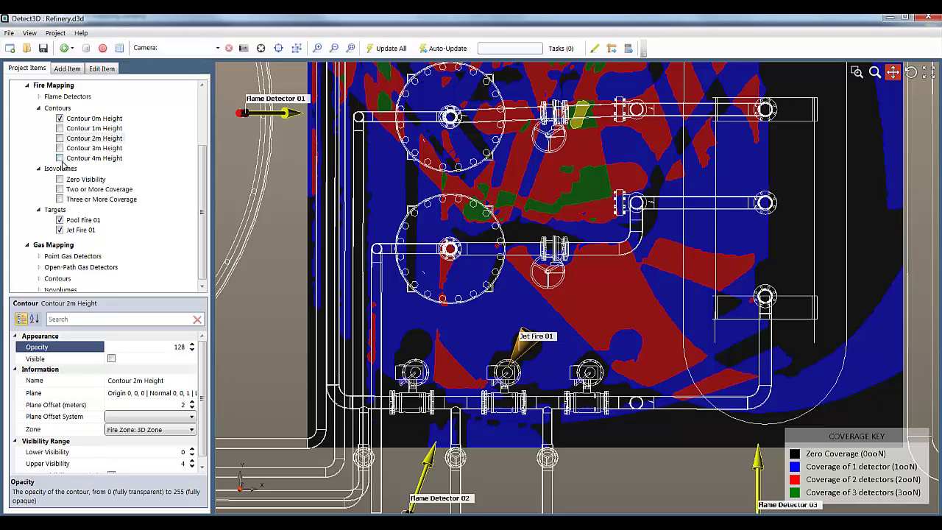
- Show the Zero Visibility isovolume again and orbit low around Jet Fire 01
click(62, 184)
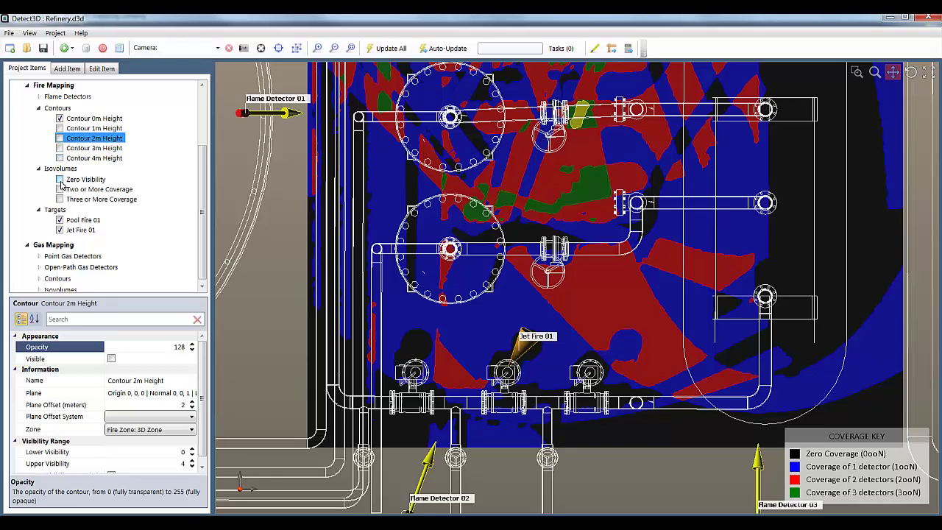
click(59, 180)
drag(529, 397, 529, 310)
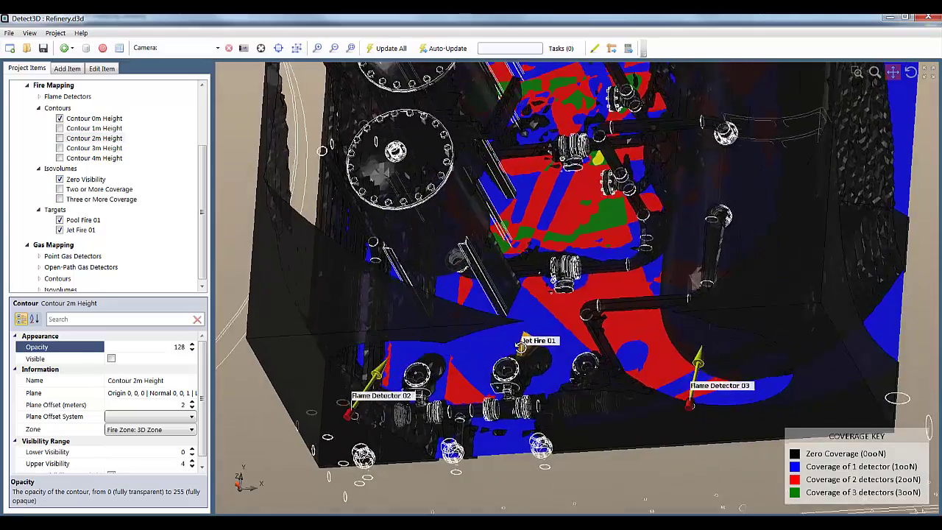
scroll(521, 347, up, 4)
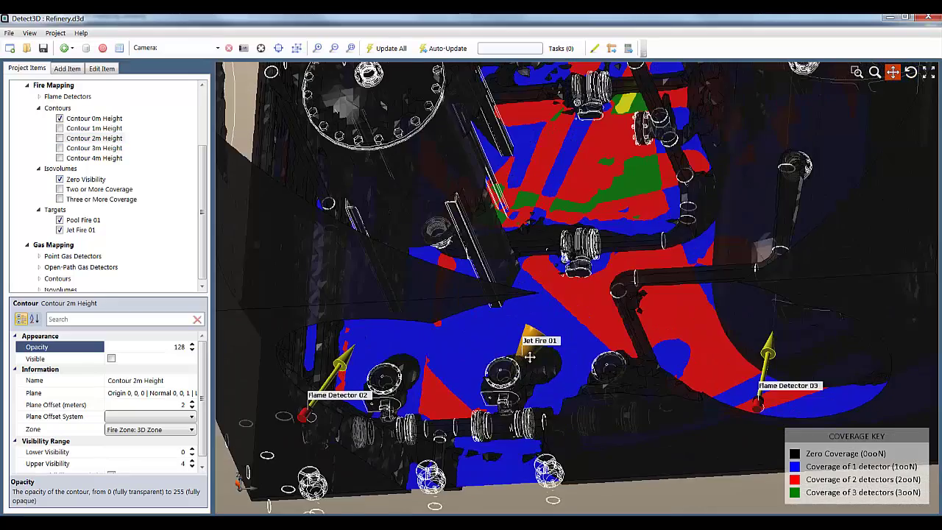
drag(529, 356, 546, 338)
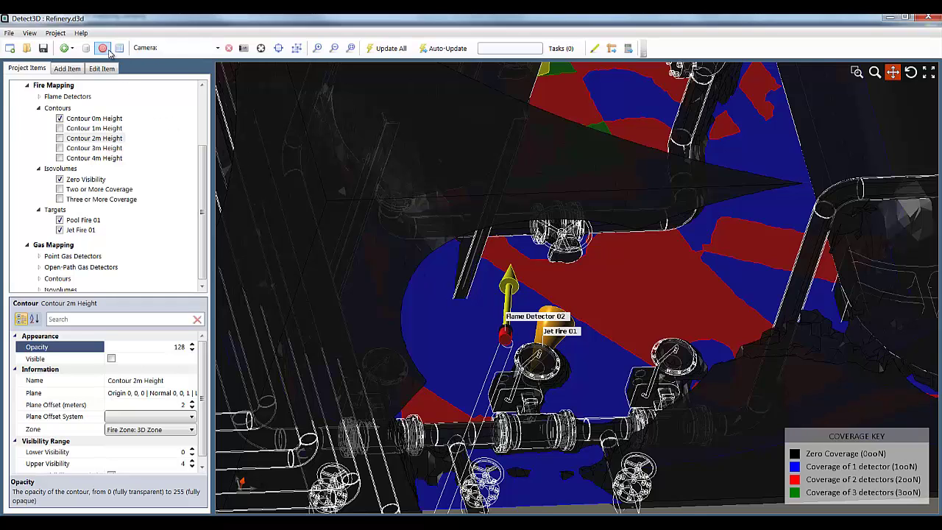
click(103, 49)
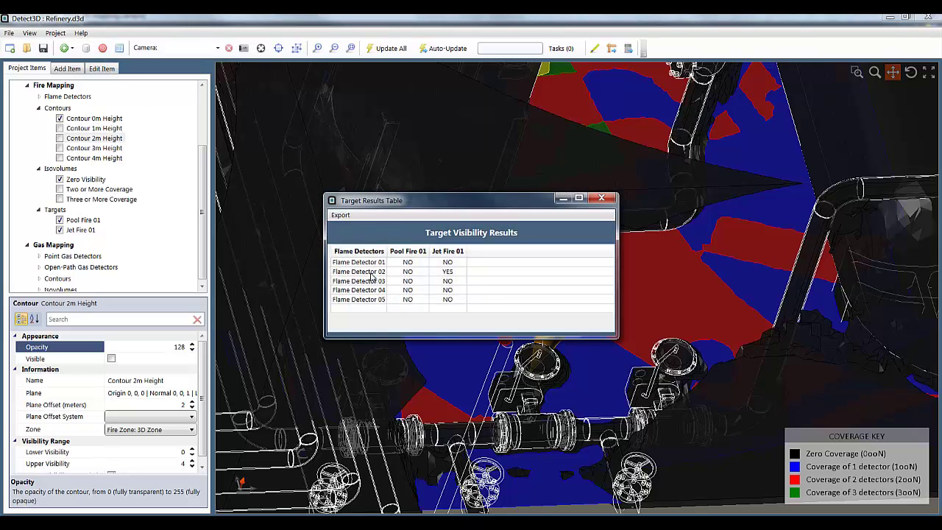
click(376, 271)
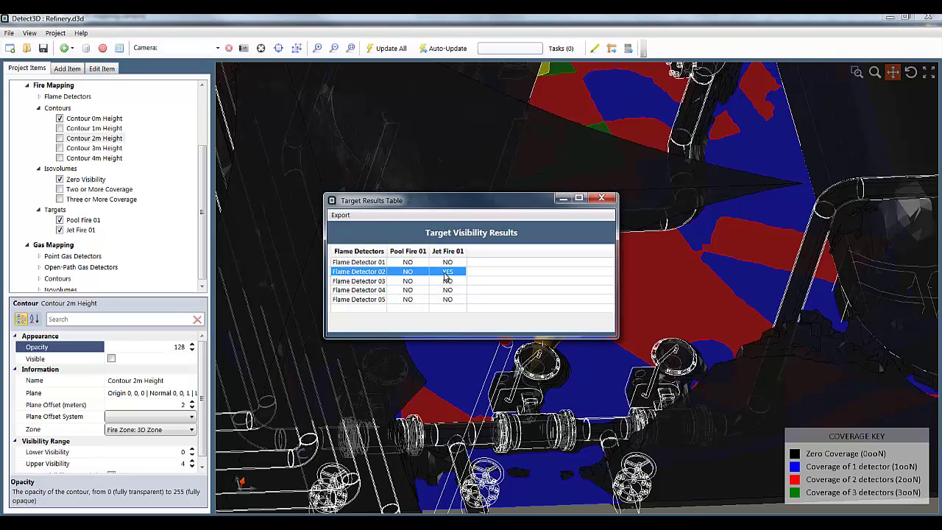
click(604, 198)
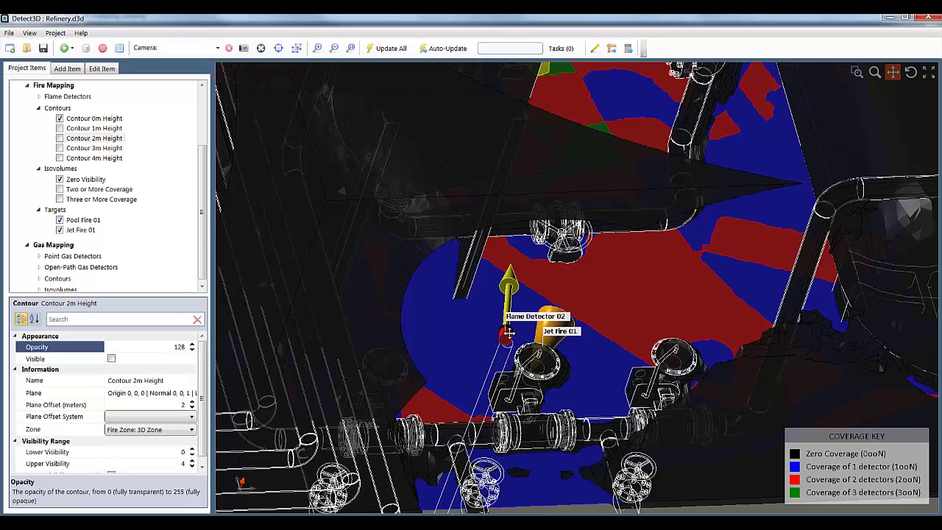
- Zoom in, then open Help > About Detect3D to see version 1.32 (64-bit)
scroll(521, 333, up, 2)
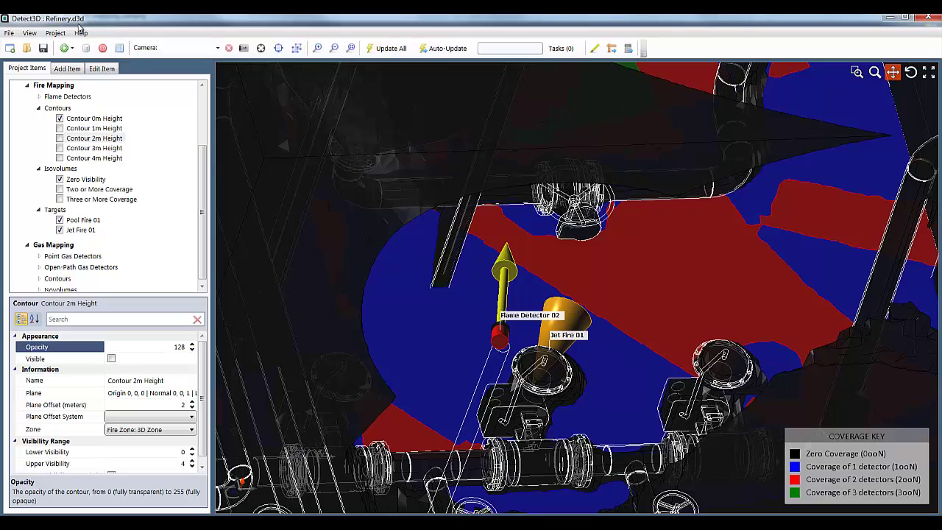
click(79, 32)
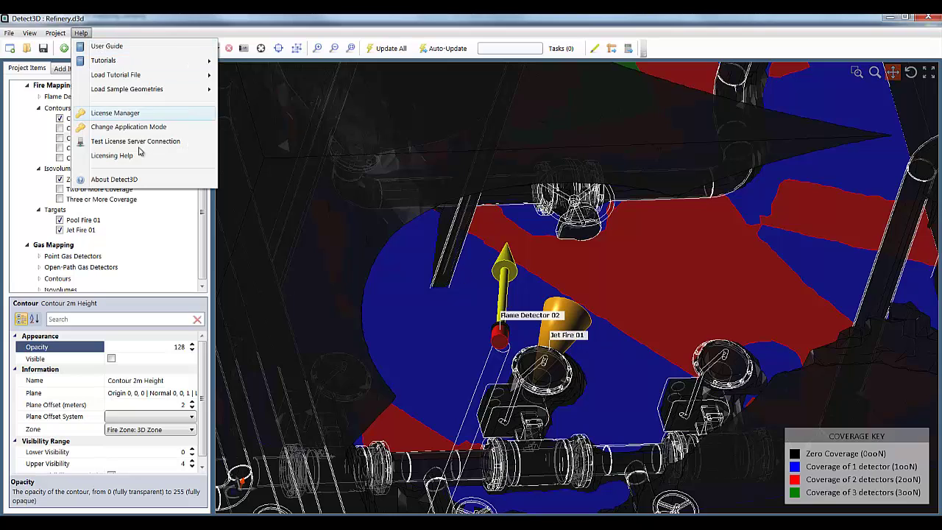
click(267, 189)
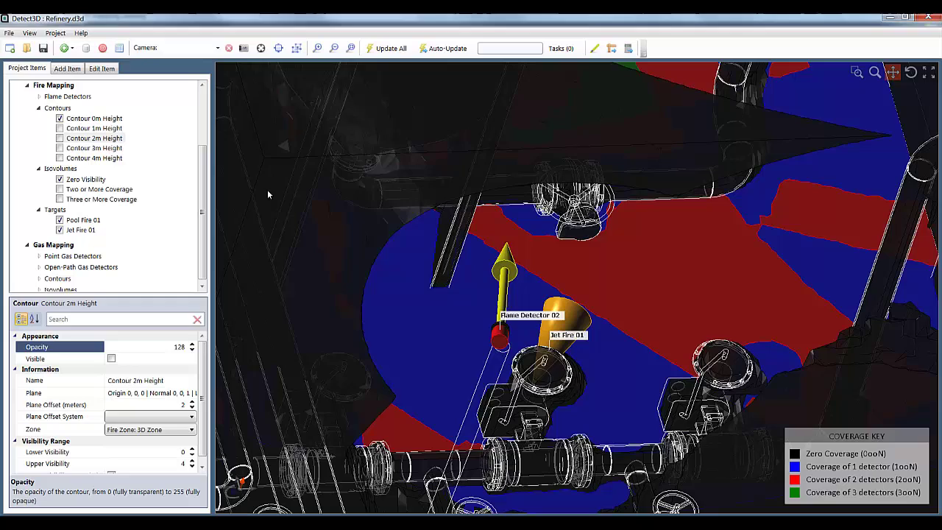